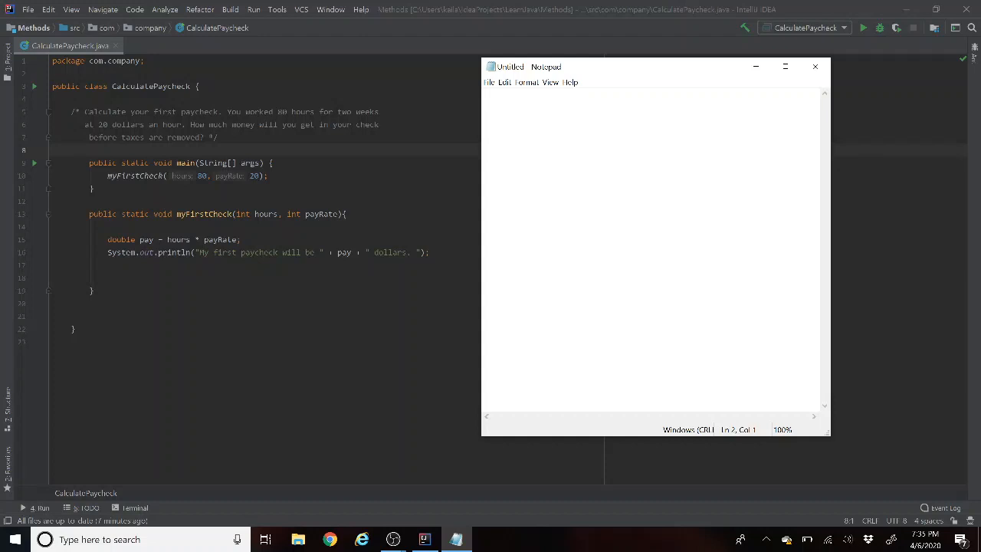
Select the myFirstCheck call in main so the CalculatePaycheck code is in focus.
left_click_drag(166, 176, 107, 175)
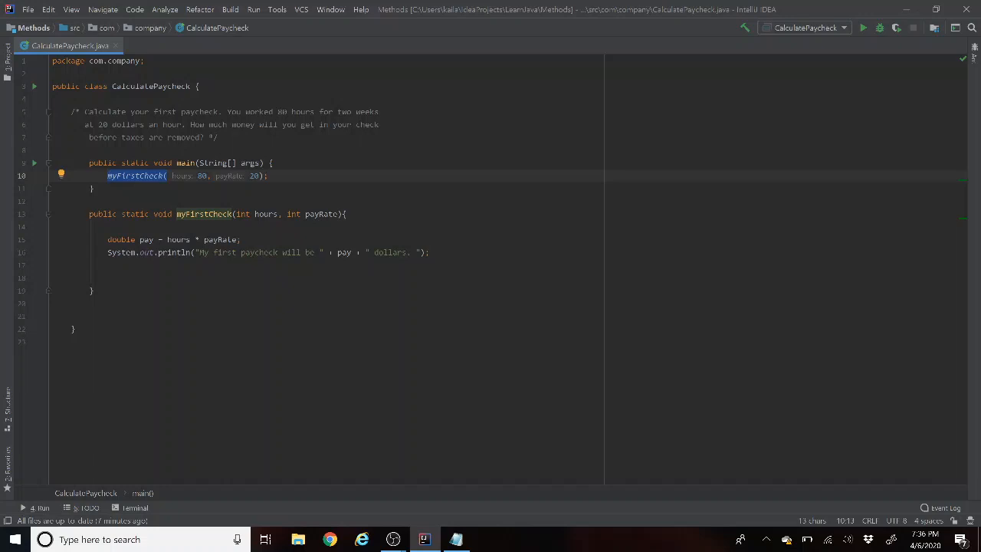
Run CalculatePaycheck to print 'My first paycheck will be 1600.0 dollars', then return to the empty notes.
left_click(254, 9)
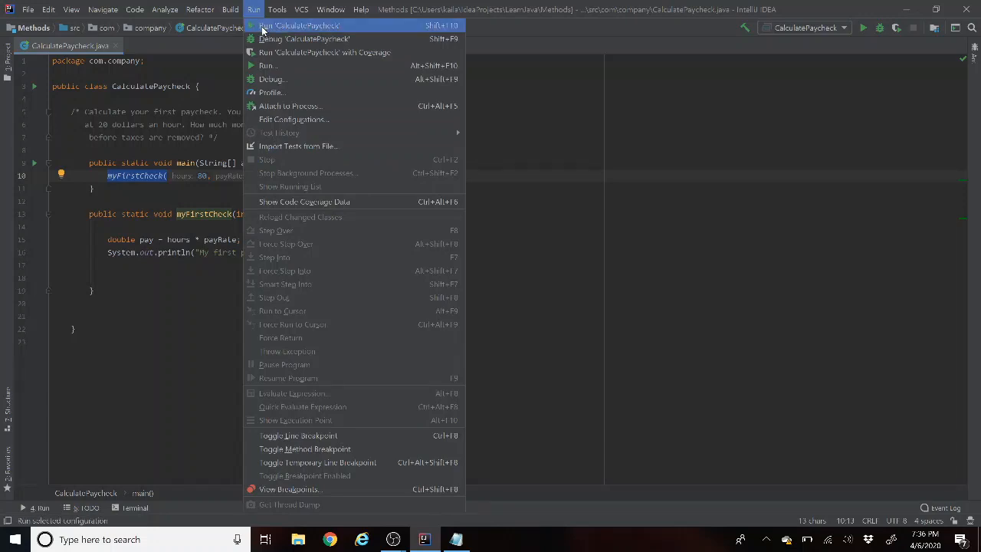
left_click(299, 25)
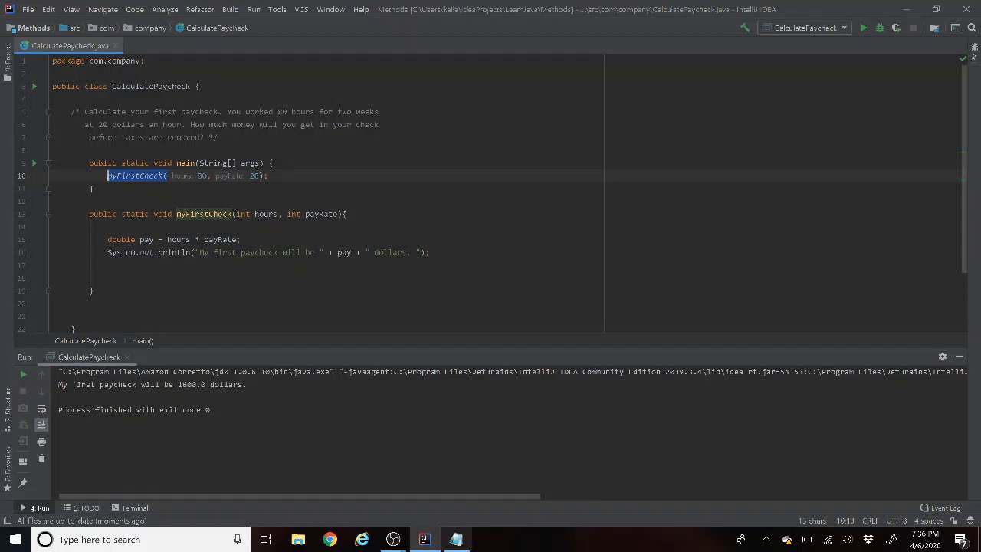
left_click(457, 539)
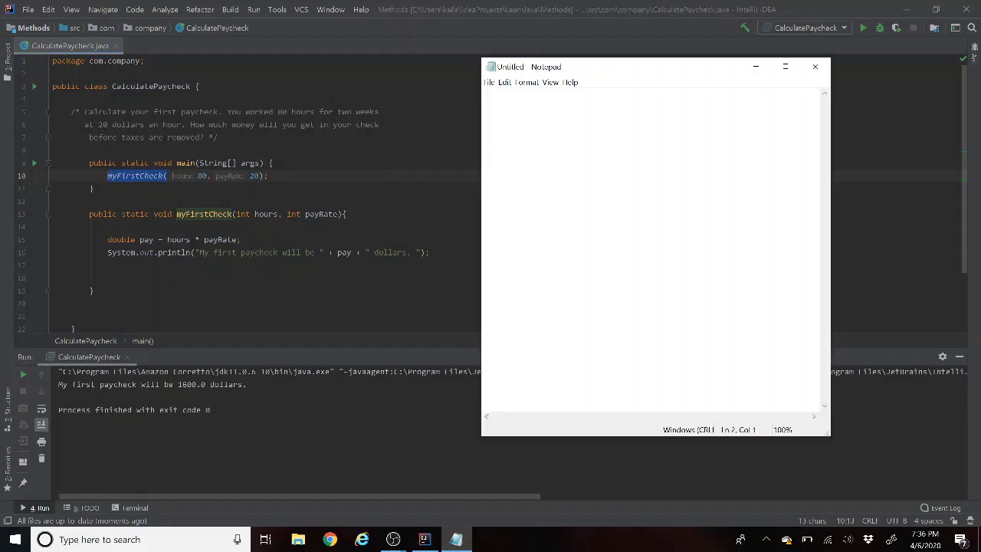
type("hours")
type(" = ")
type("80  ")
type("pay")
type("rate ")
type("= ")
type("20  ")
type("8")
type("0 *")
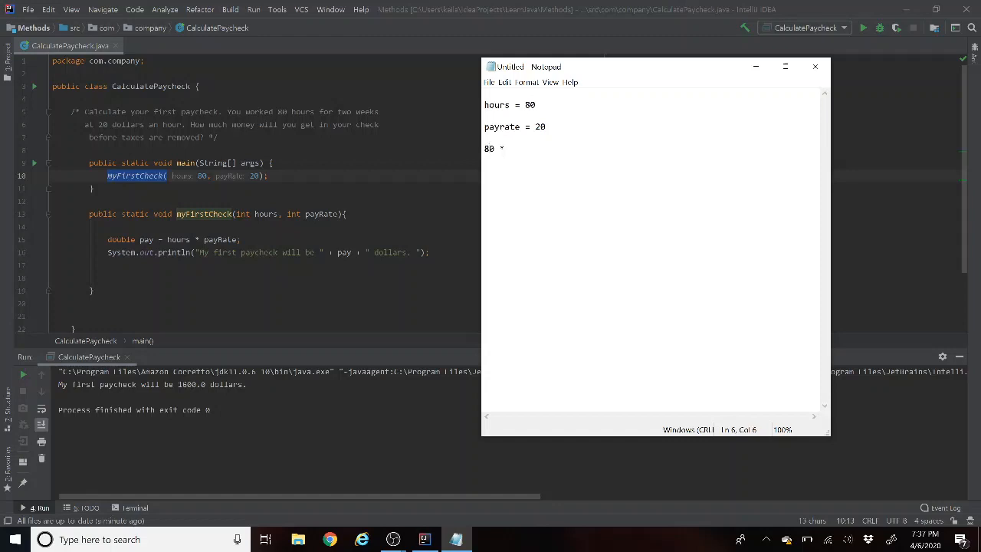
type(" 20 = 16")
type("00")
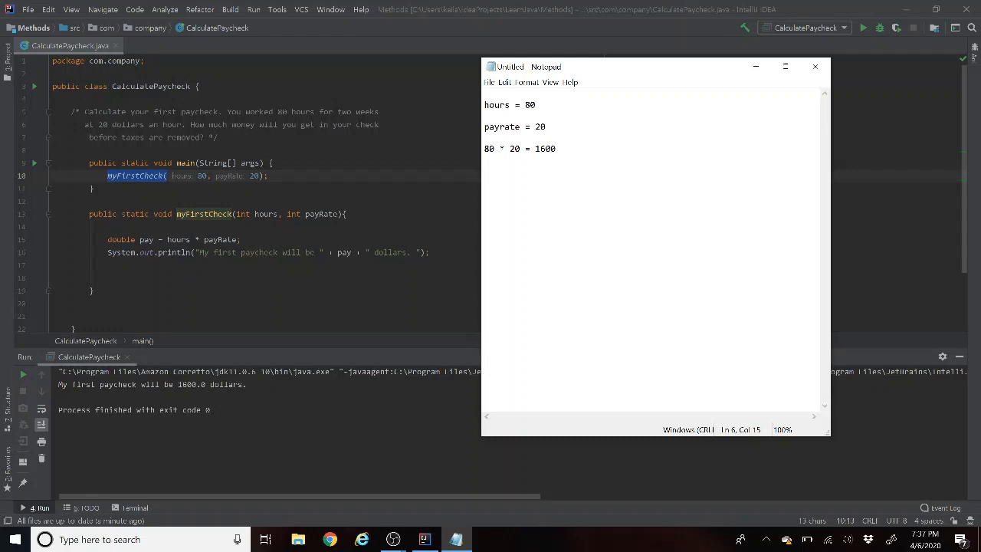